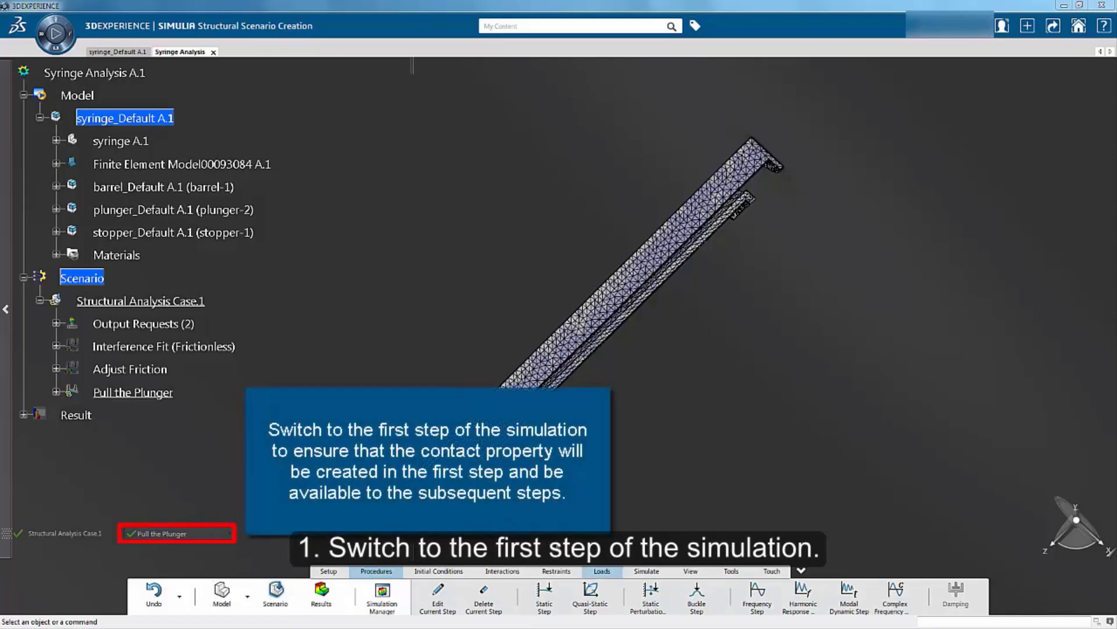
Switch the current step from Pull the Plunger to Interference Fit (Frictionless).
click(227, 533)
click(372, 489)
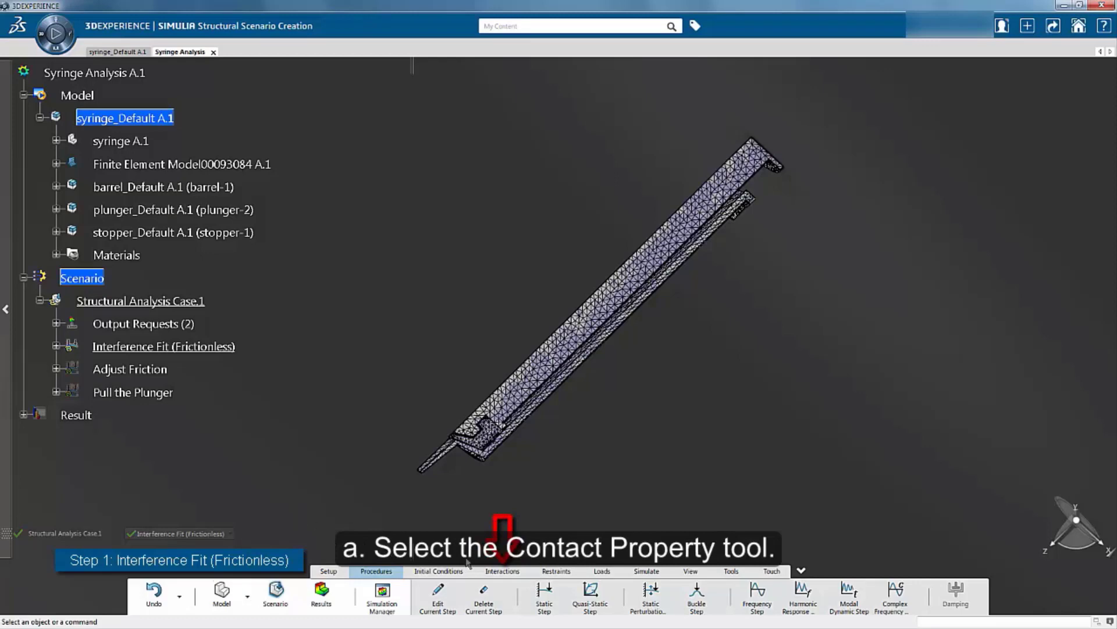
Create a contact property named User Defined Friction and expand its Tangential Behavior section.
click(495, 571)
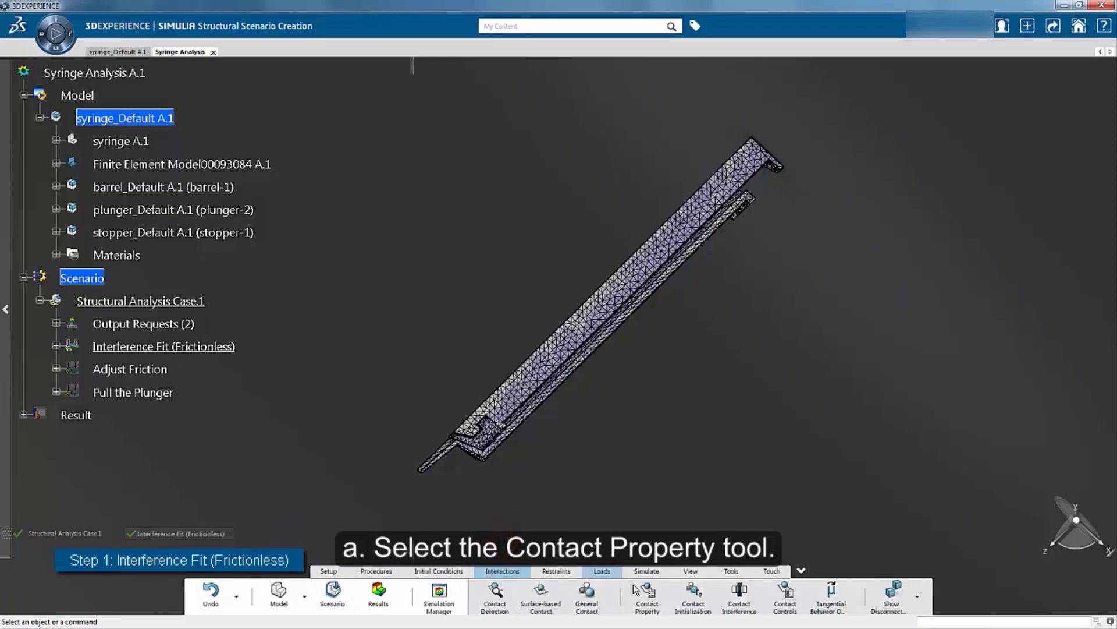
click(655, 611)
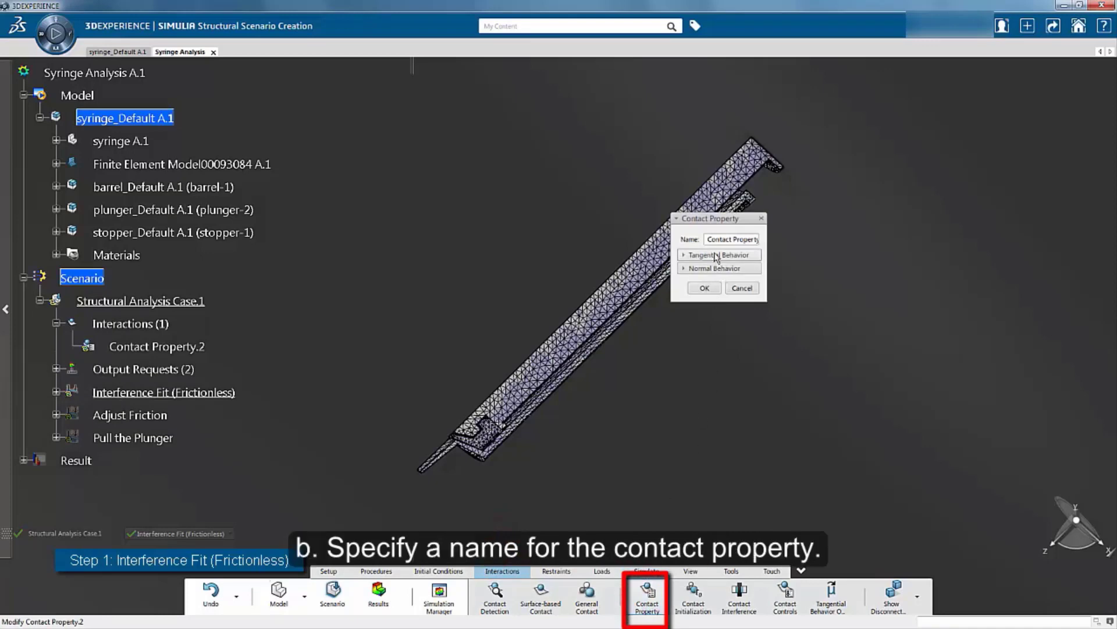
drag(785, 240, 896, 240)
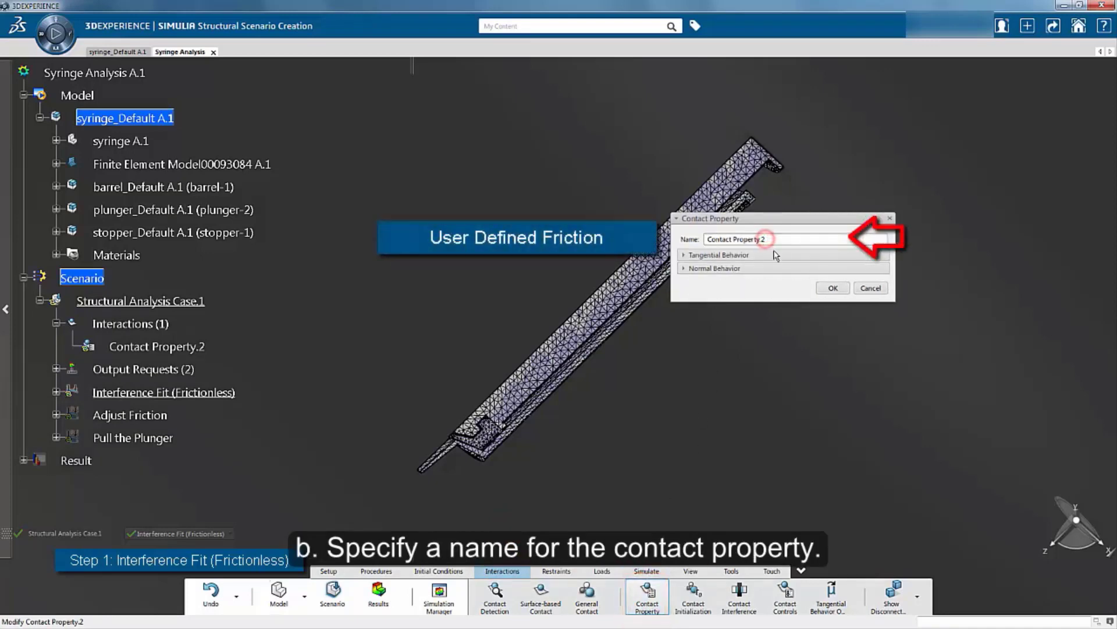
triple_click(773, 238)
text(Us)
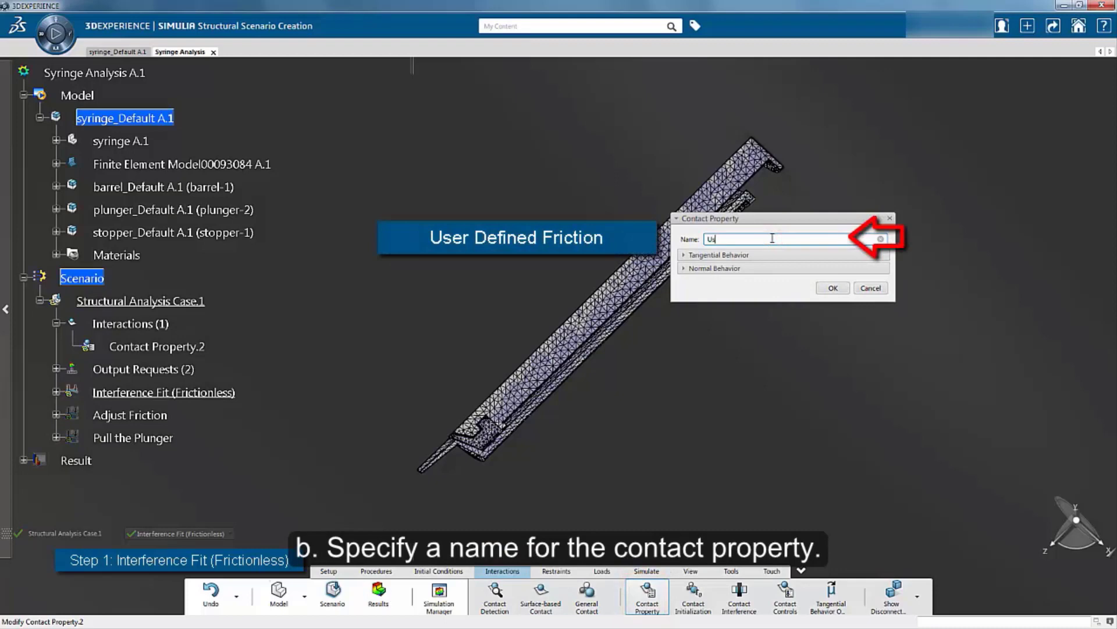
text(er Defined Friction)
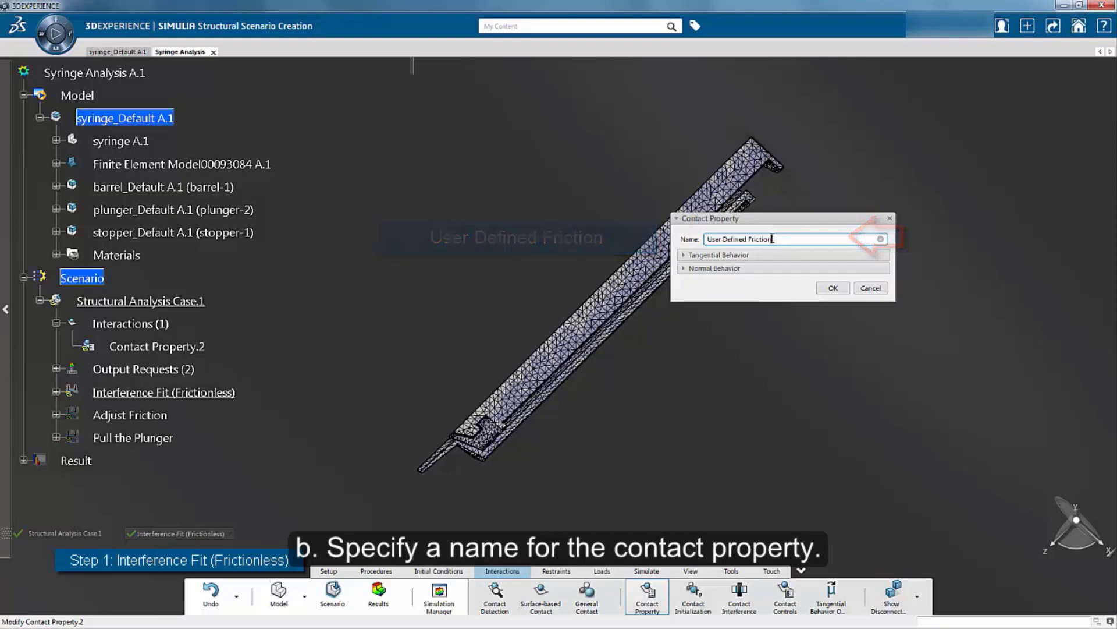
click(684, 257)
Include tangential behavior with friction coefficient 0 and finish the User Defined Friction property.
click(687, 271)
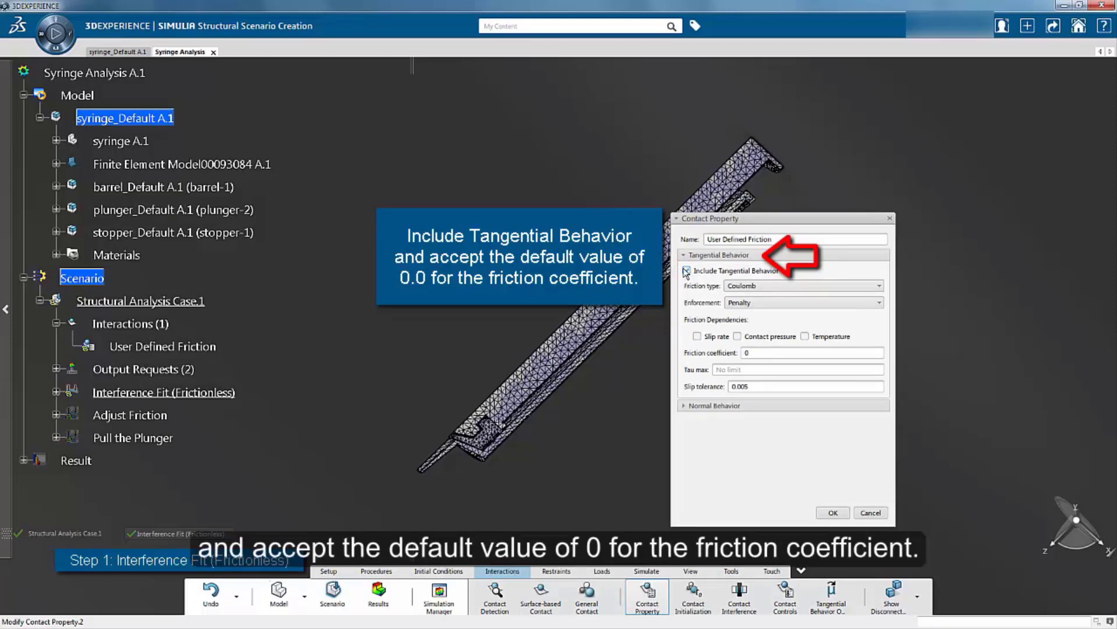
click(766, 352)
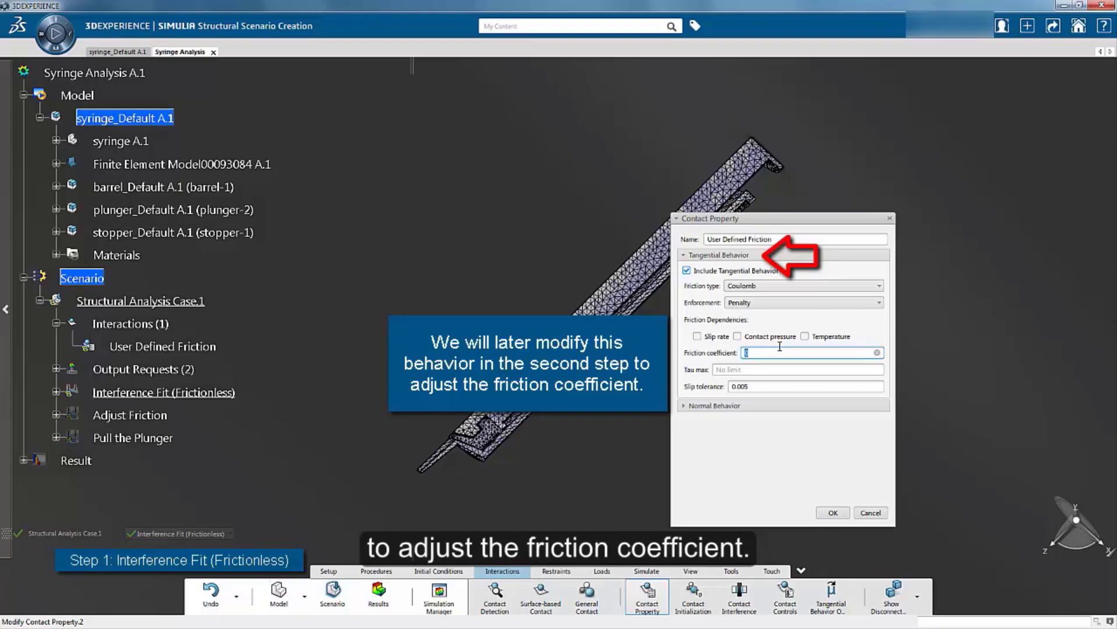
click(833, 513)
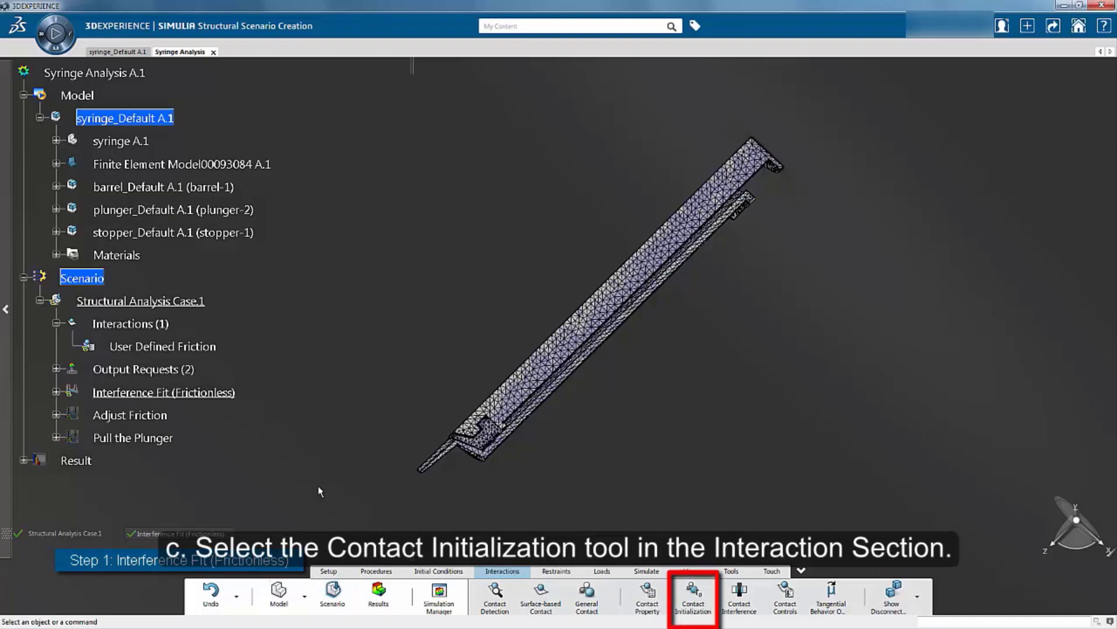
Add contact initialization 'User Defined Interference Fit' treating overclosures as interference fits, then save.
click(691, 594)
triple_click(811, 240)
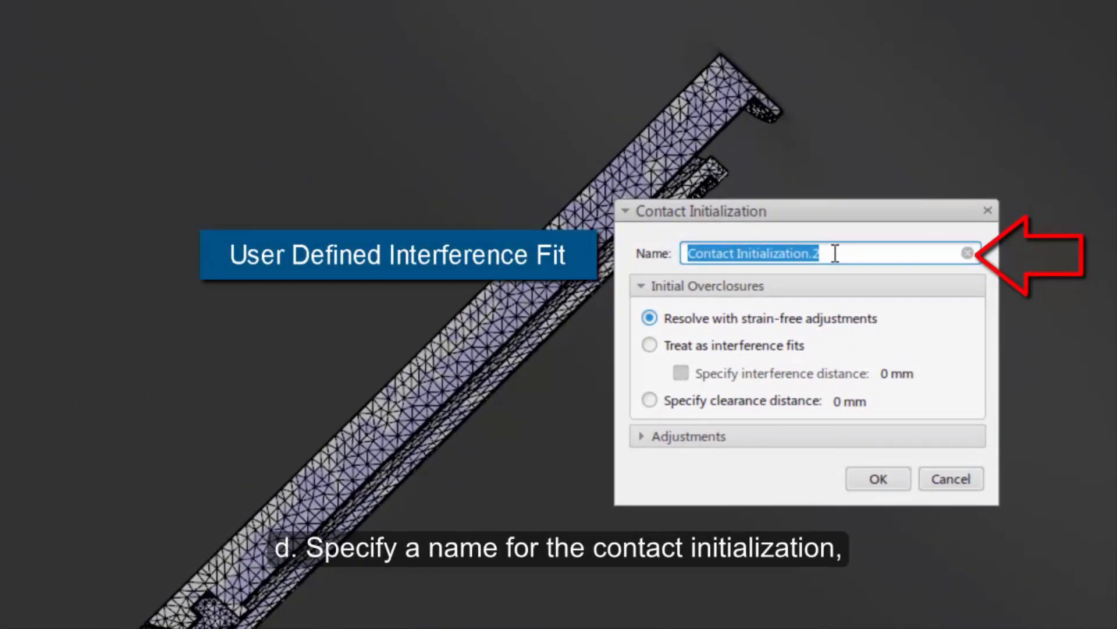
text(Usr)
key(BackSpace)
text(er Defined Interference Fit)
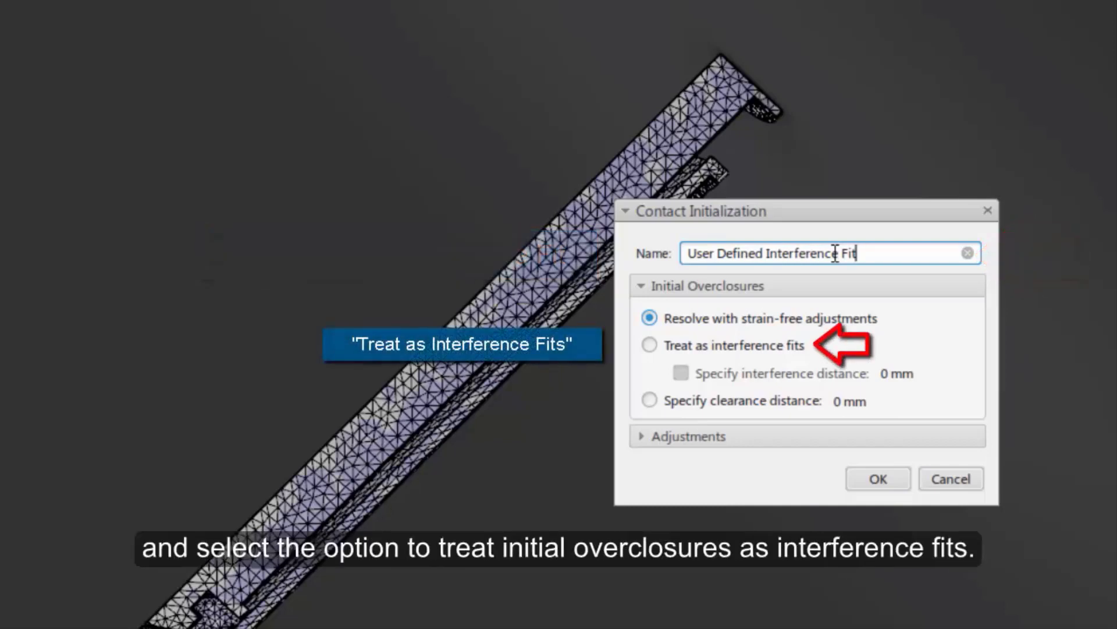
click(654, 345)
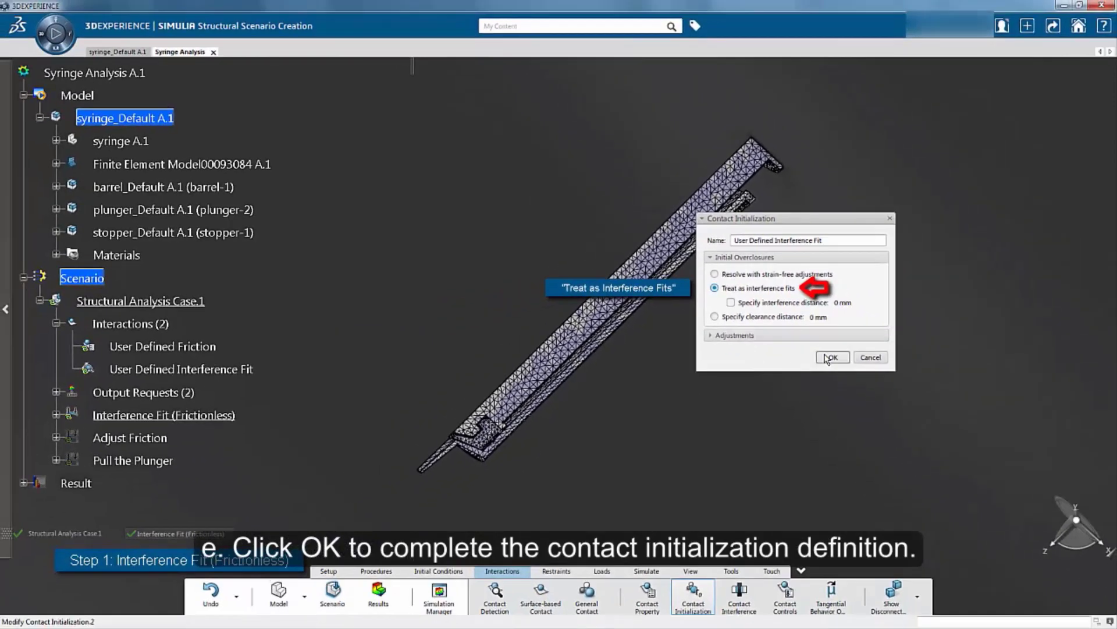
click(831, 357)
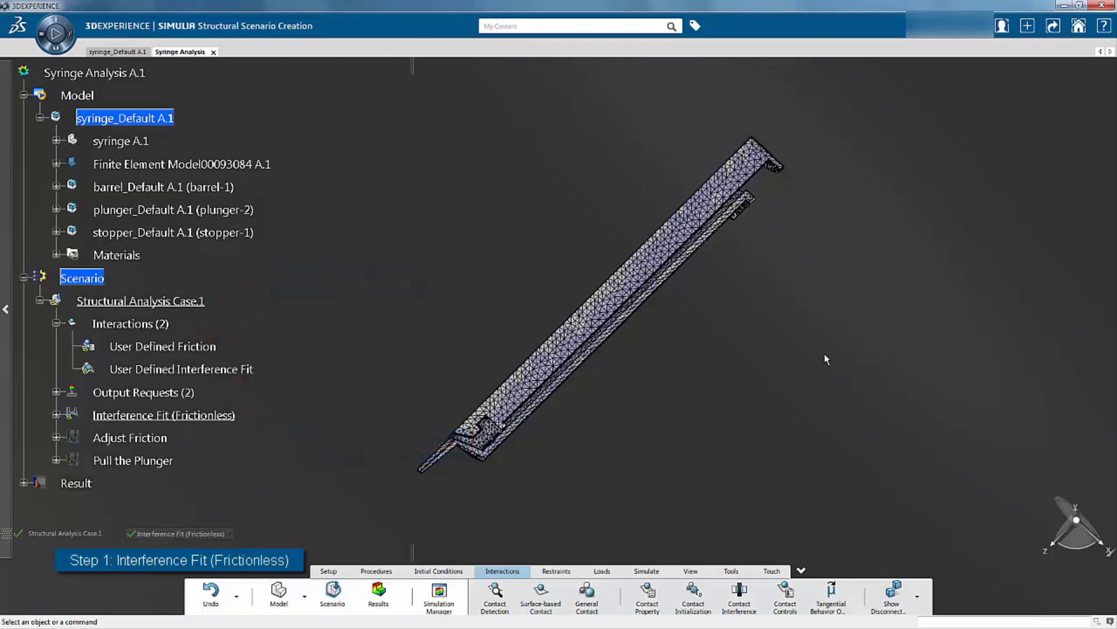
key(ctrl+s)
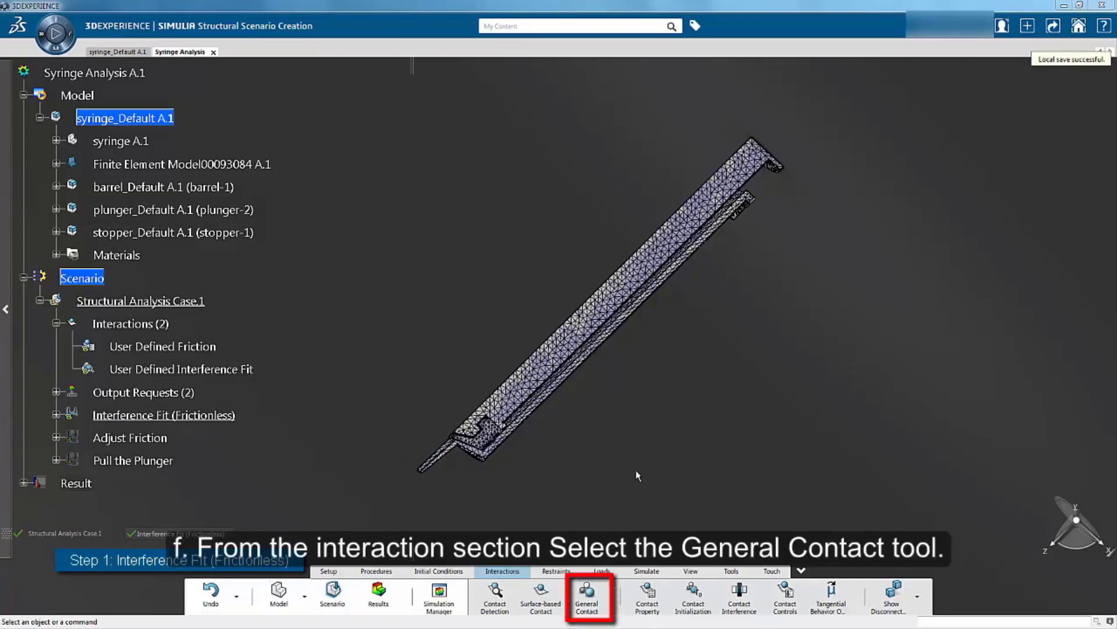
Start a general contact with User Defined Friction as its global interaction property.
click(589, 594)
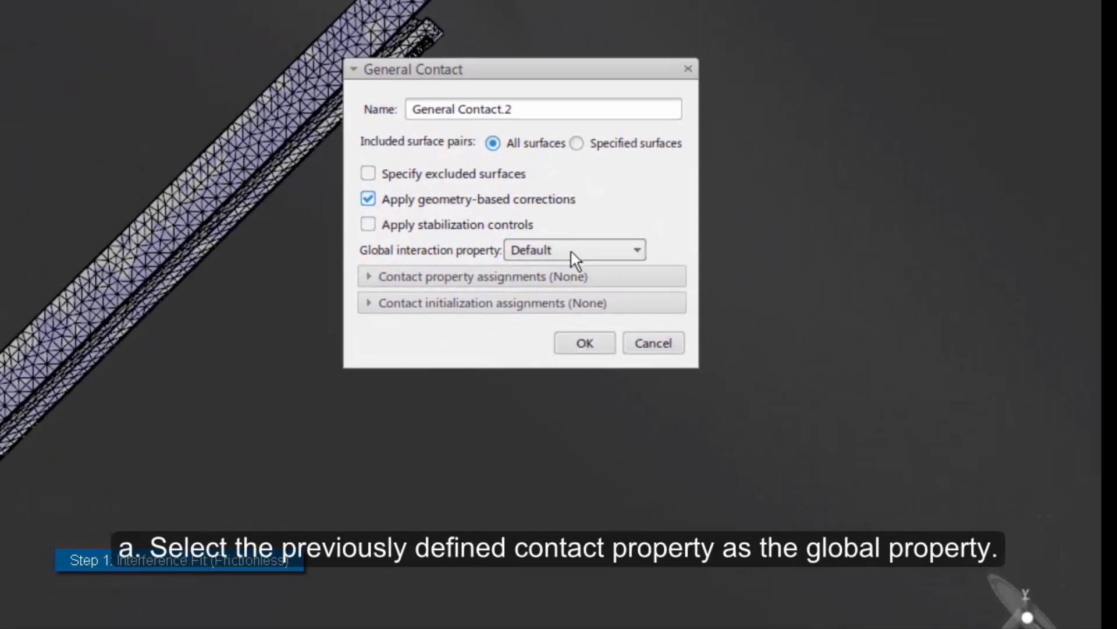
click(570, 250)
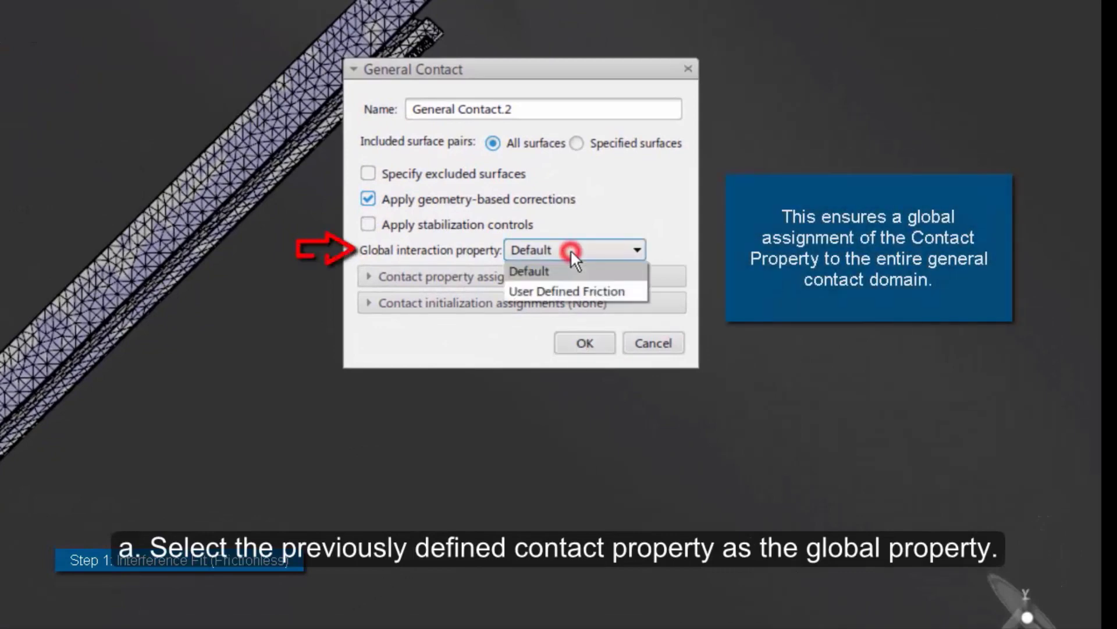
click(563, 291)
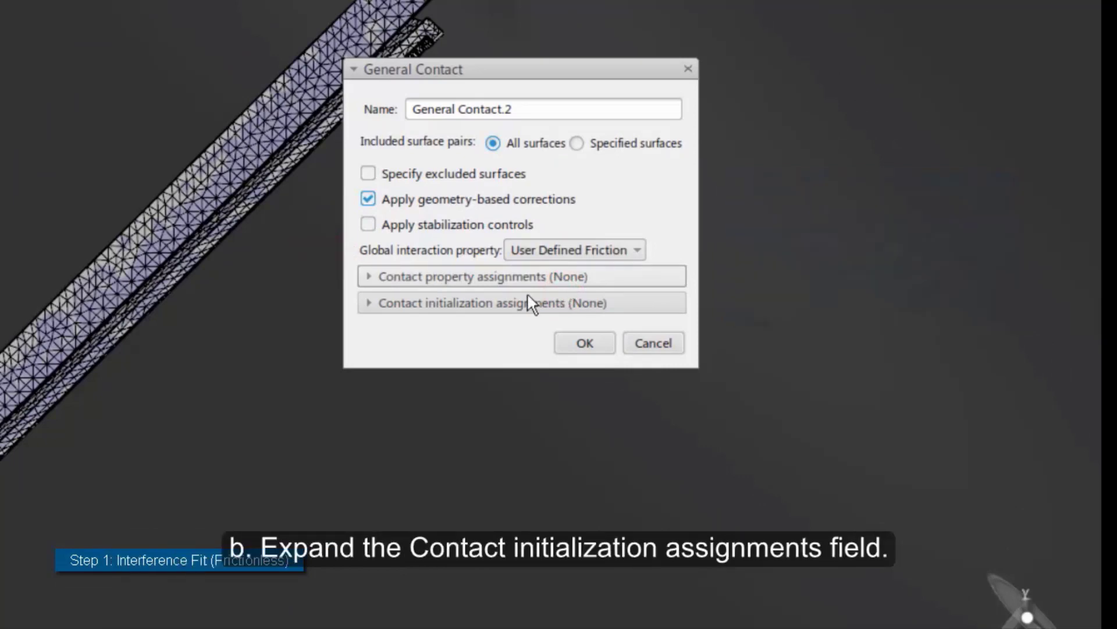
Assign User Defined Interference Fit to the All–Self domain and complete General Contact.2.
click(369, 302)
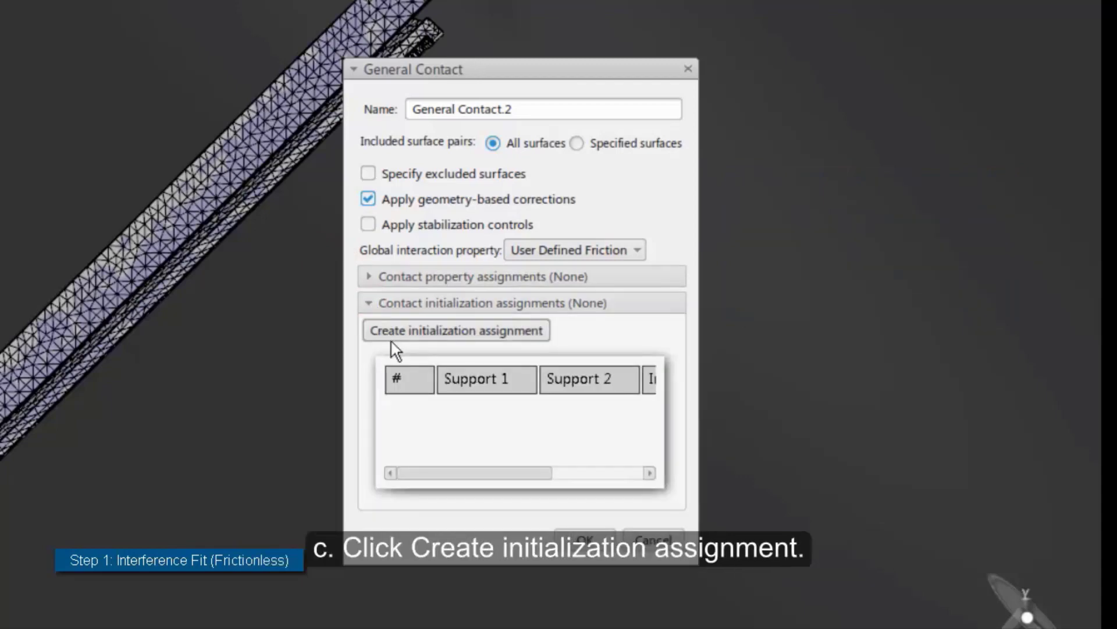
click(406, 333)
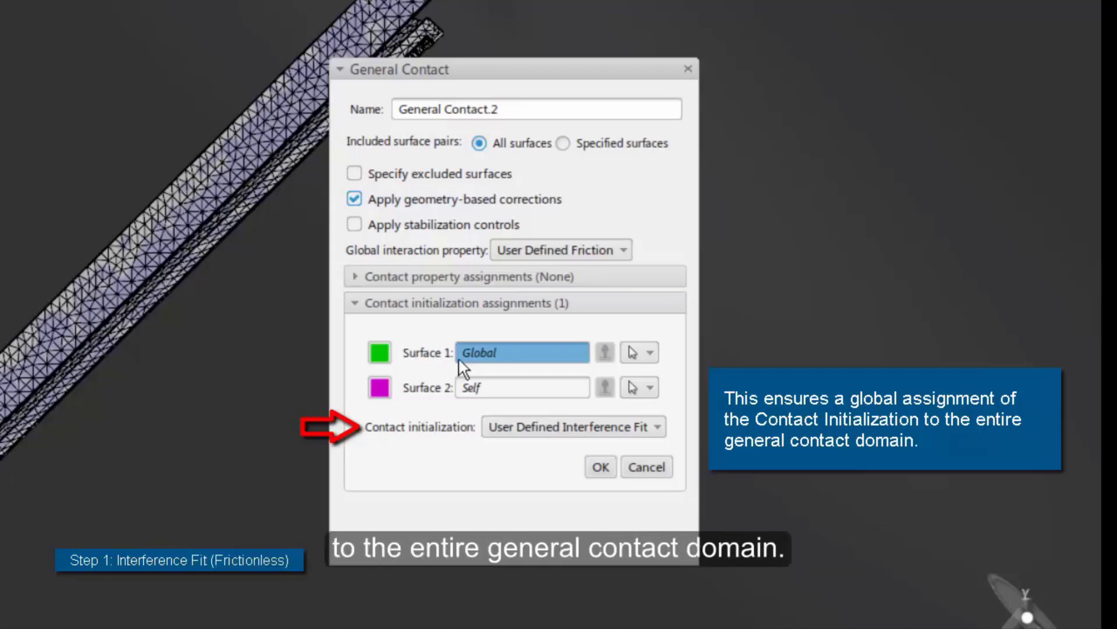
click(544, 427)
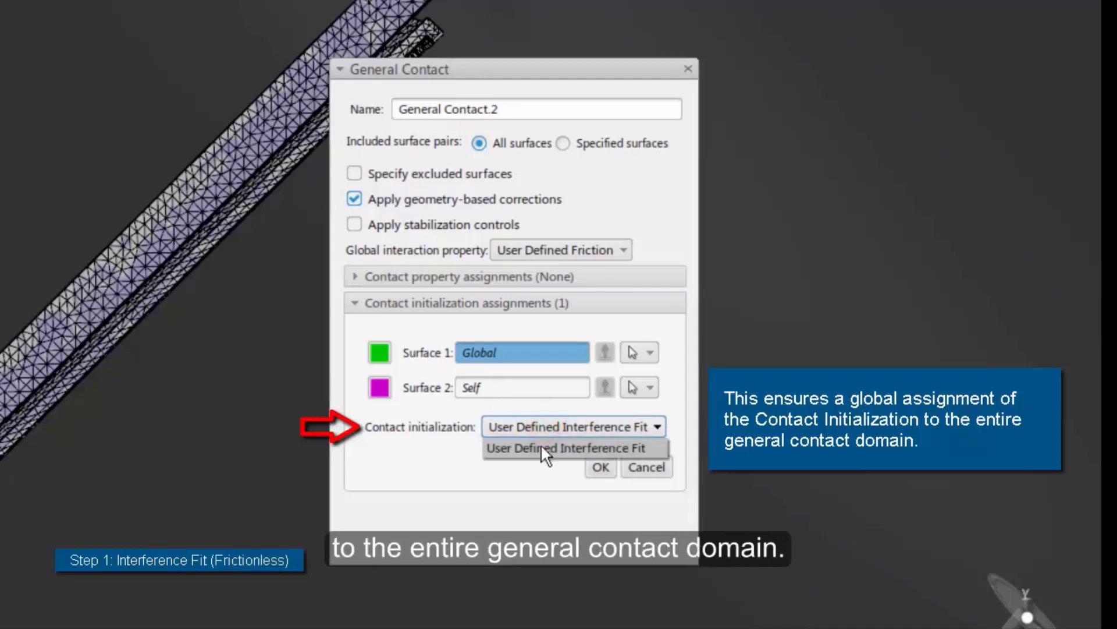
click(542, 448)
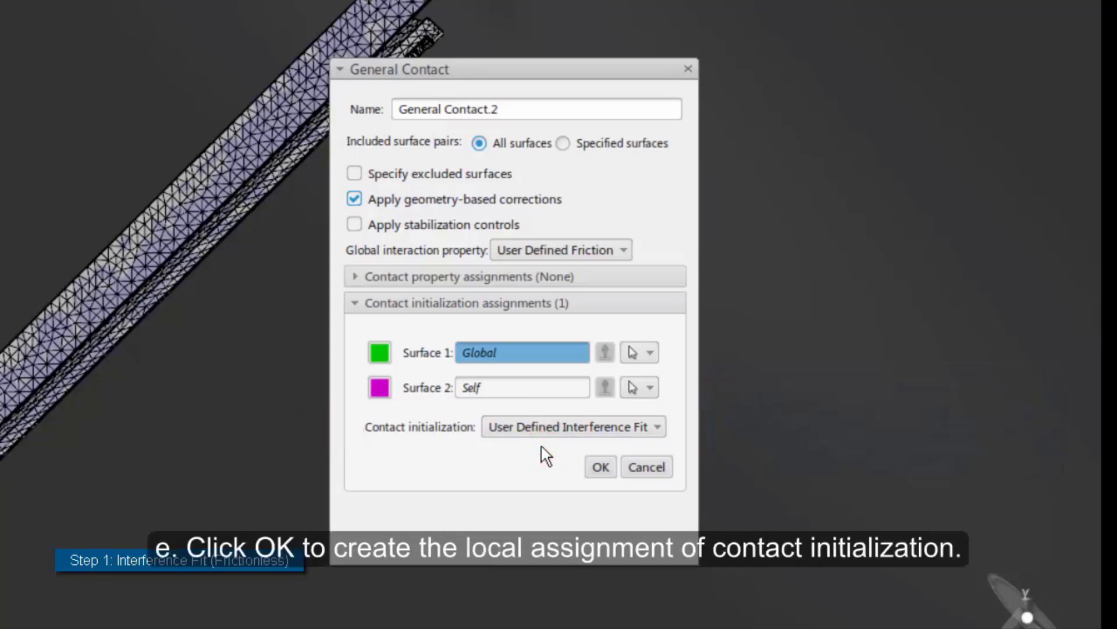
click(600, 468)
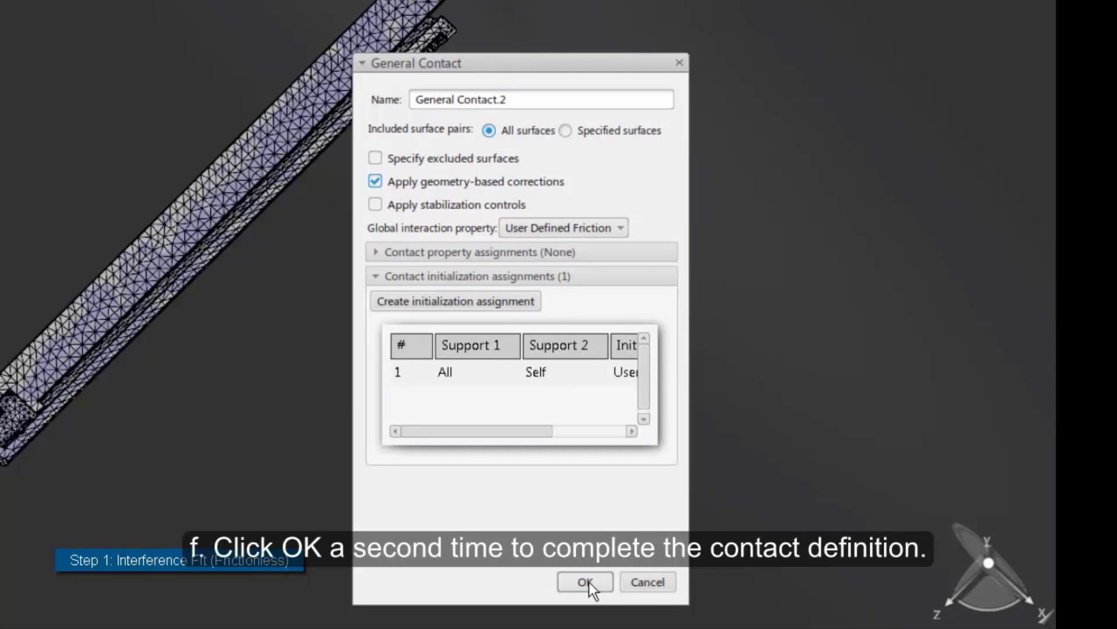
click(586, 582)
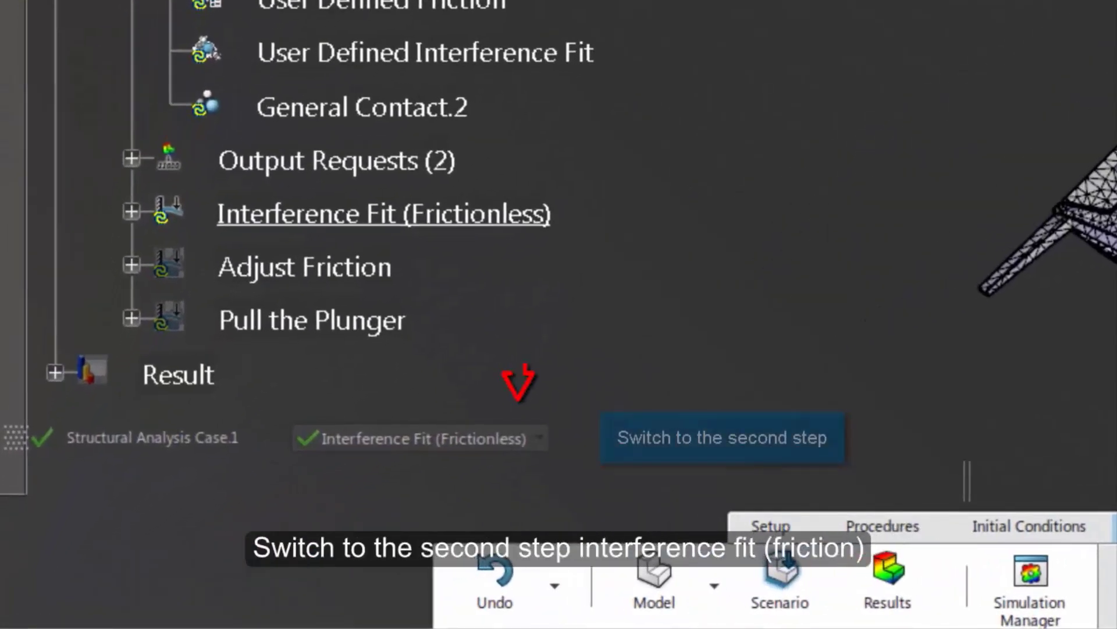
Switch the current step to Adjust Friction, the second simulation step.
click(497, 442)
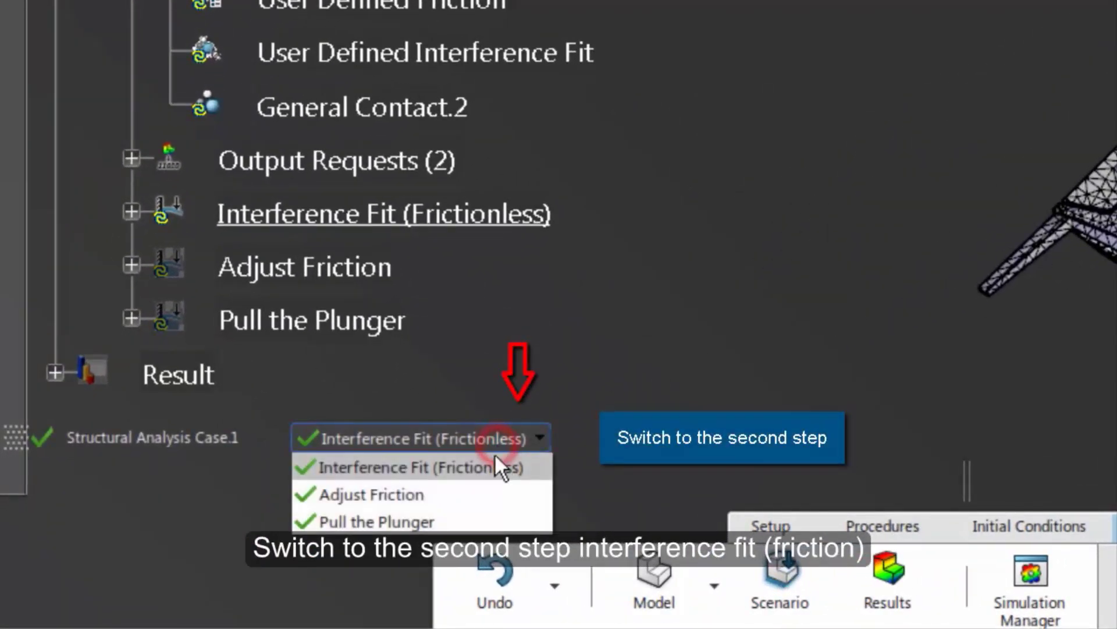
click(481, 493)
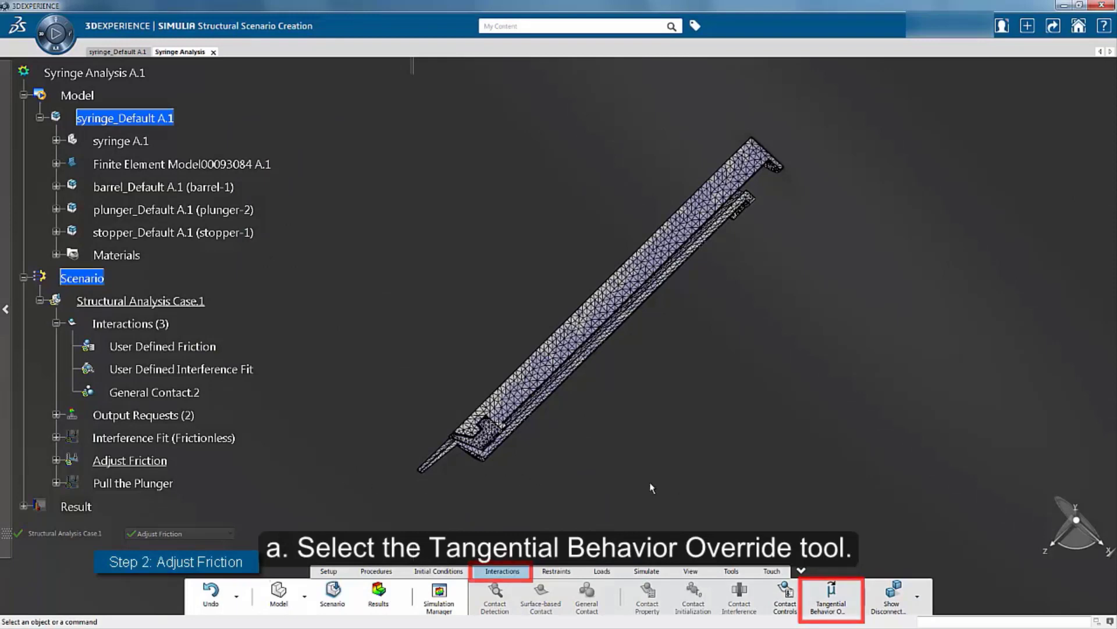
Add a tangential behavior override on User Defined Friction with friction coefficient 0.1.
click(831, 605)
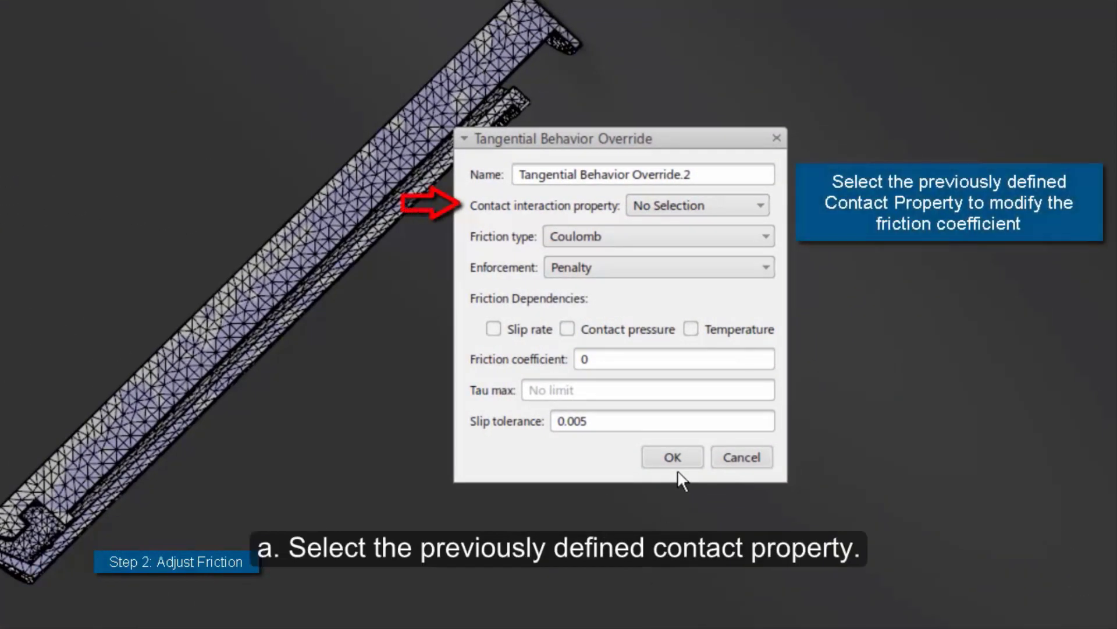
click(690, 208)
click(679, 247)
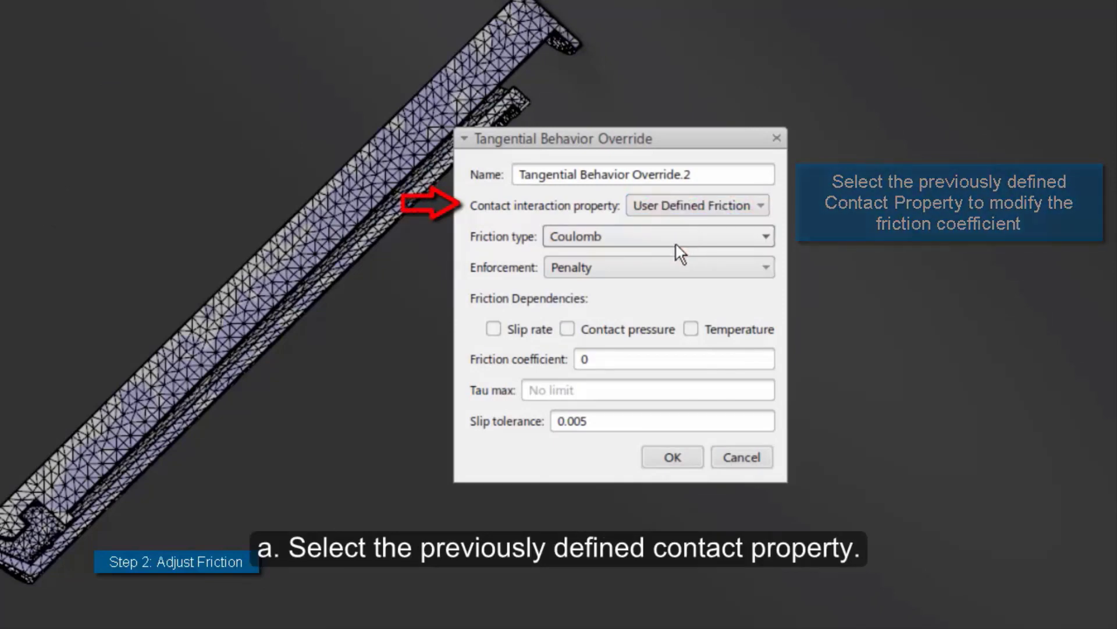
double_click(605, 359)
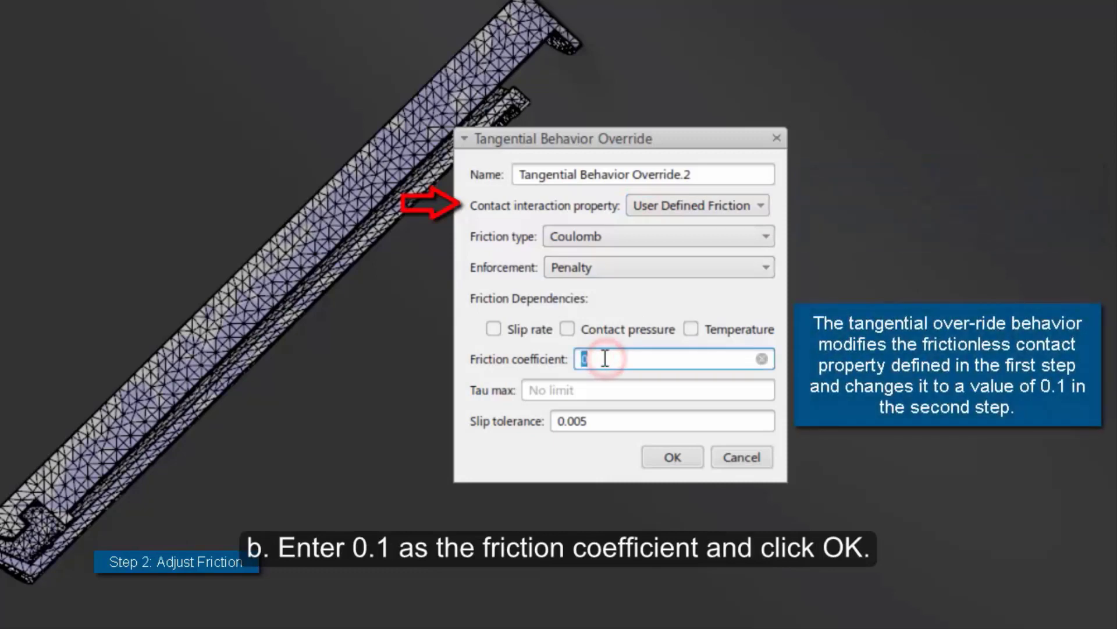
text(0.1)
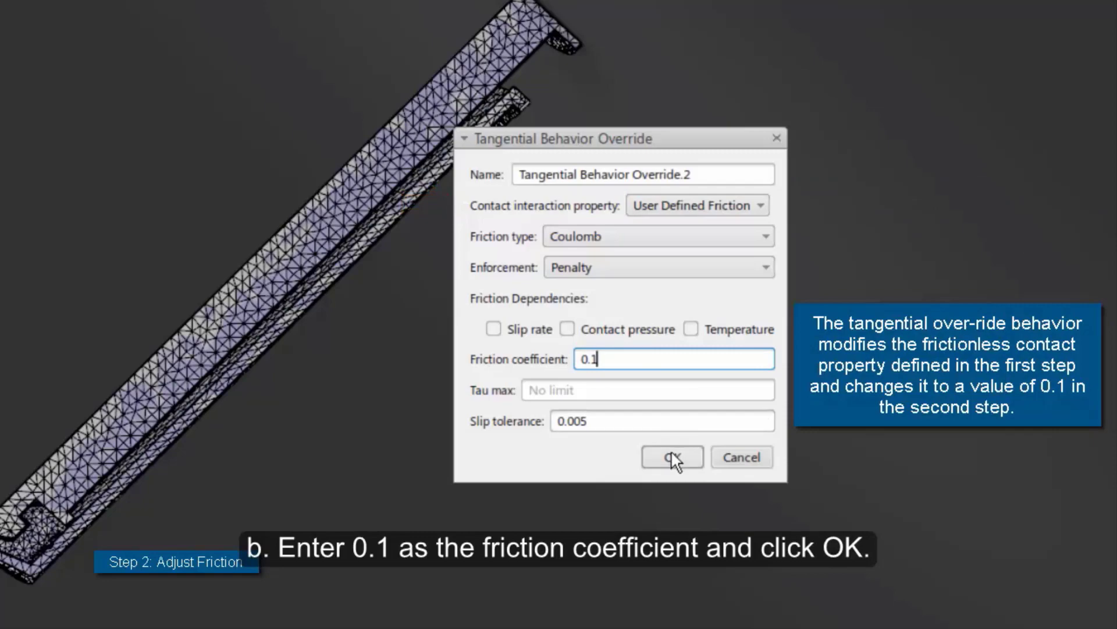
click(671, 458)
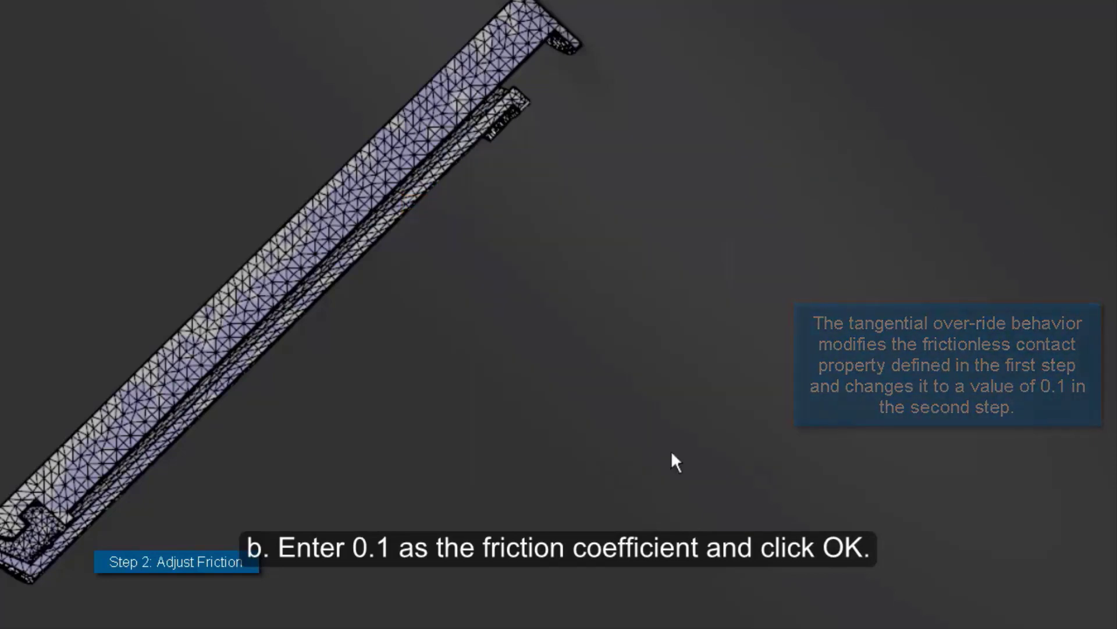